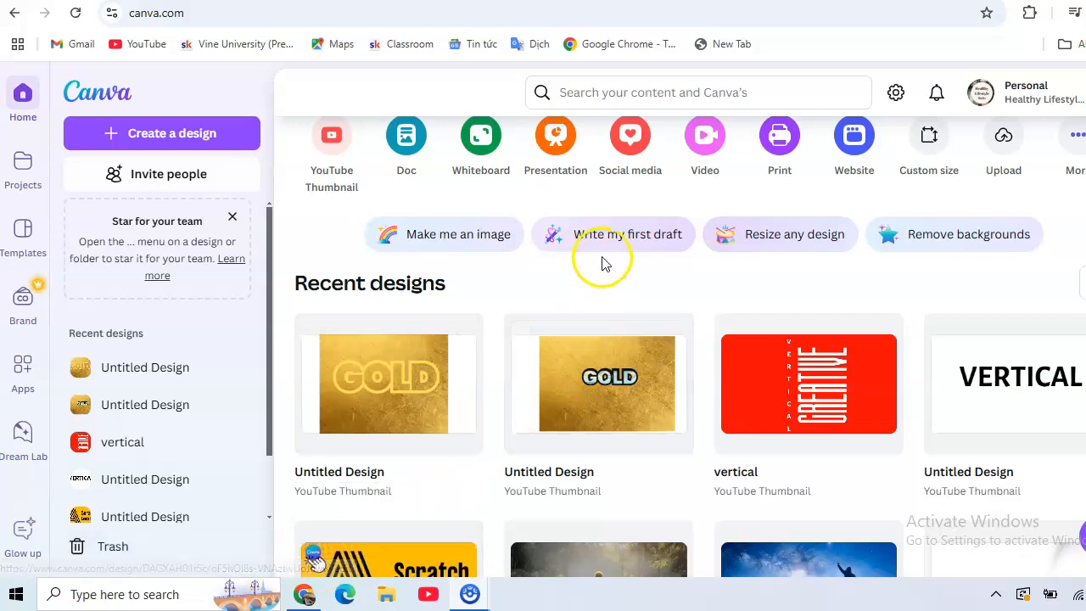
Step: Create a blank YouTube Thumbnail design and search the elements library for GOLDEN, limiting the results to photos
{"action": "scroll", "coordinate": [583, 286], "scroll_direction": "up", "scroll_amount": 1}
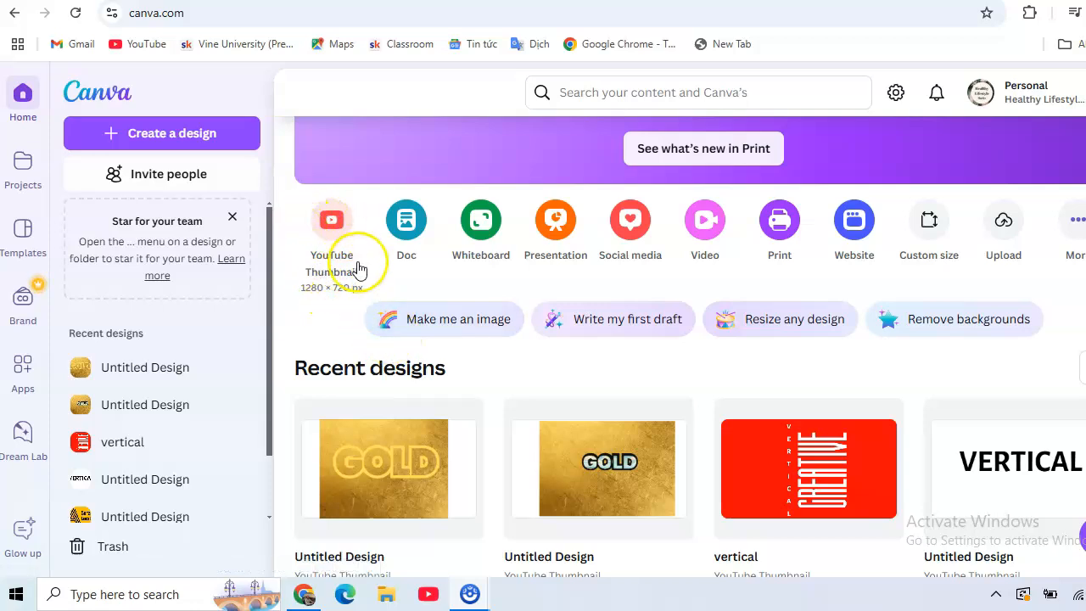
{"action": "left_click", "coordinate": [332, 268]}
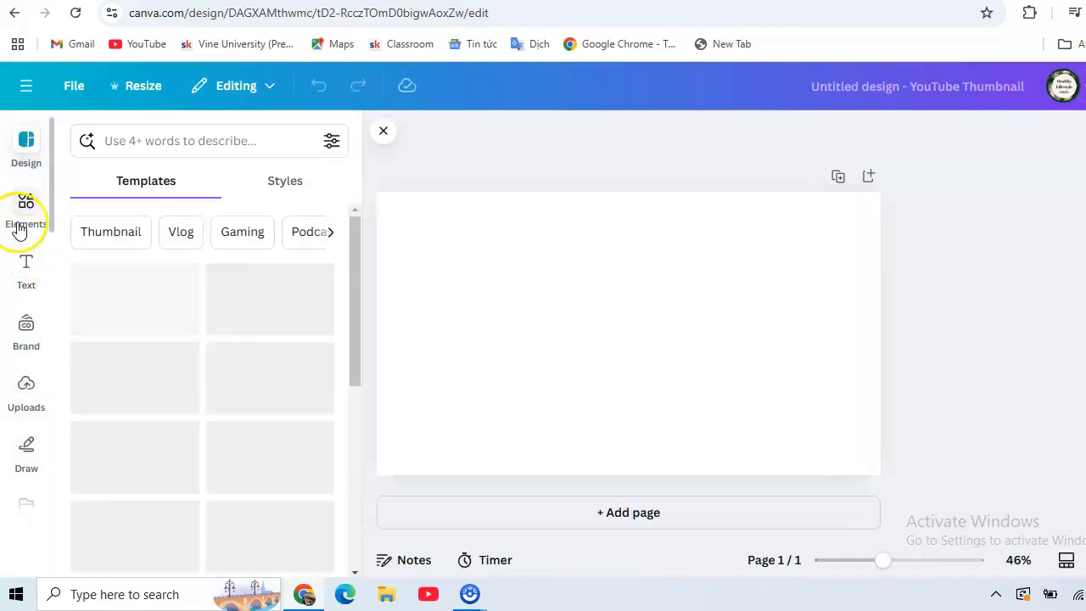
{"action": "left_click", "coordinate": [19, 229]}
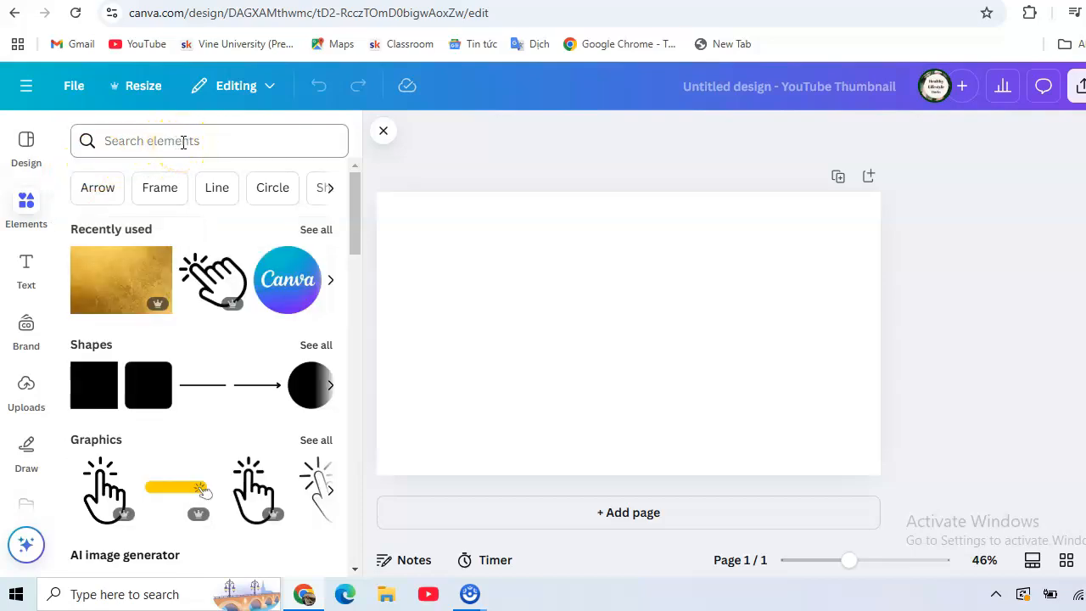
{"action": "left_click", "coordinate": [183, 142]}
{"action": "type", "text": "GO"}
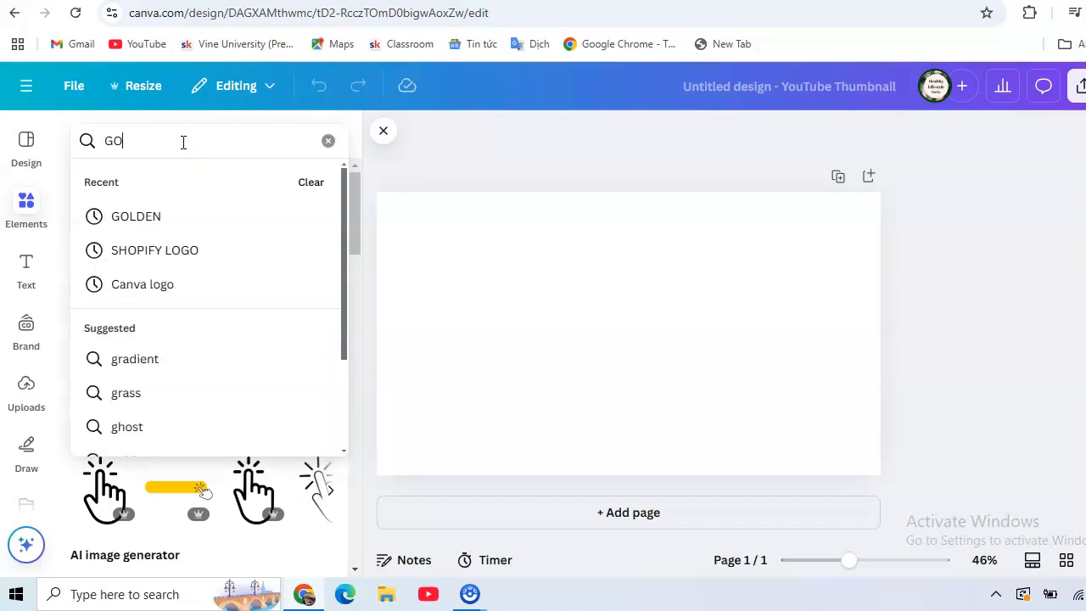
{"action": "type", "text": "LDEN"}
{"action": "left_click", "coordinate": [156, 216]}
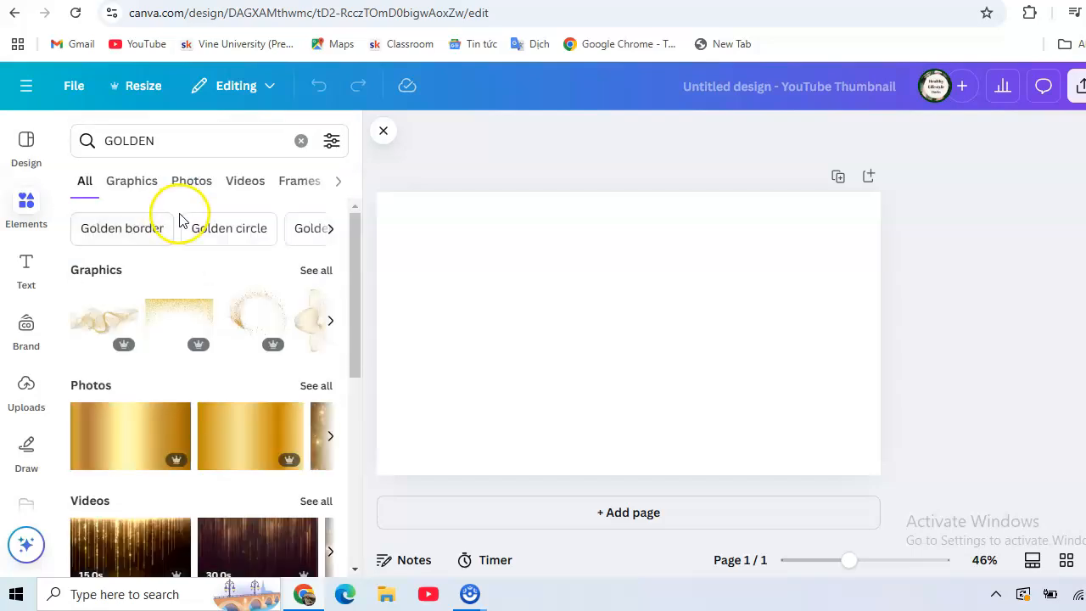
{"action": "left_click", "coordinate": [192, 181]}
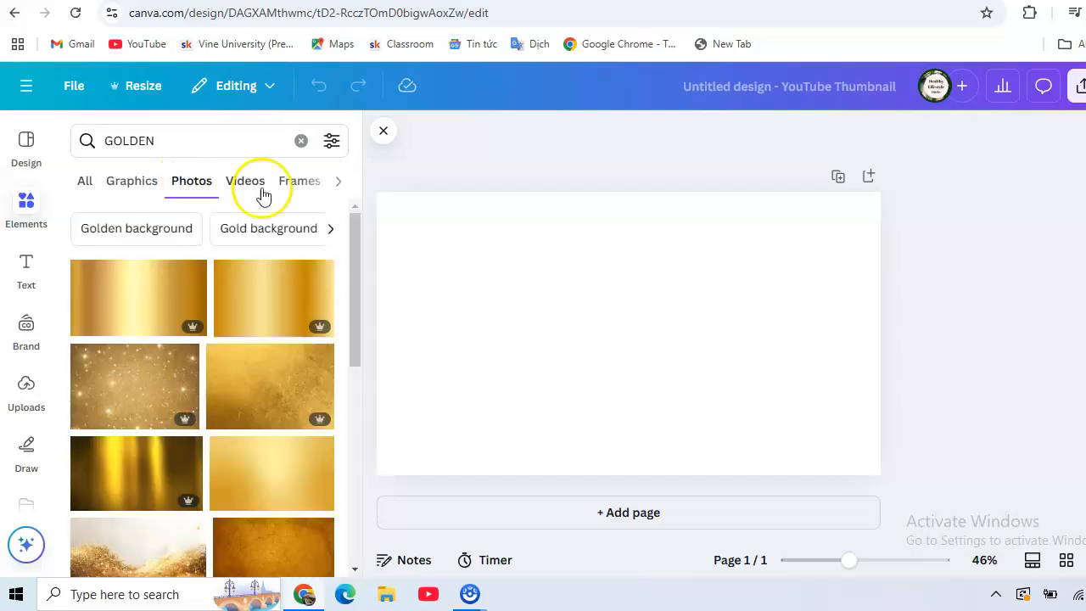
Step: Add the smooth gold gradient photo and stretch it to the full page height and most of the page width
{"action": "left_click_drag", "start_coordinate": [354, 240], "coordinate": [365, 419]}
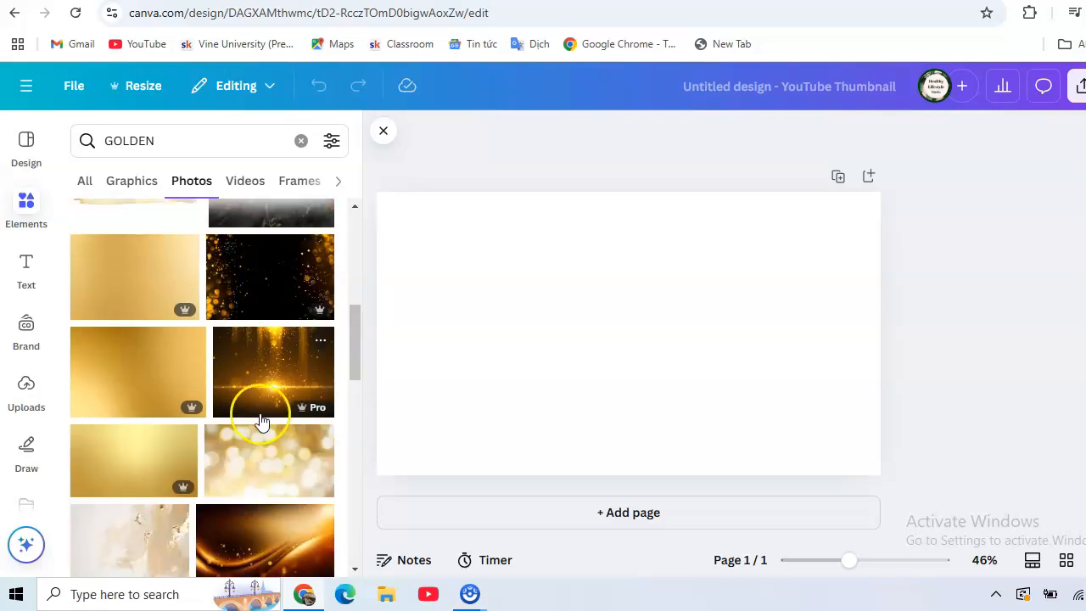
{"action": "left_click", "coordinate": [115, 372]}
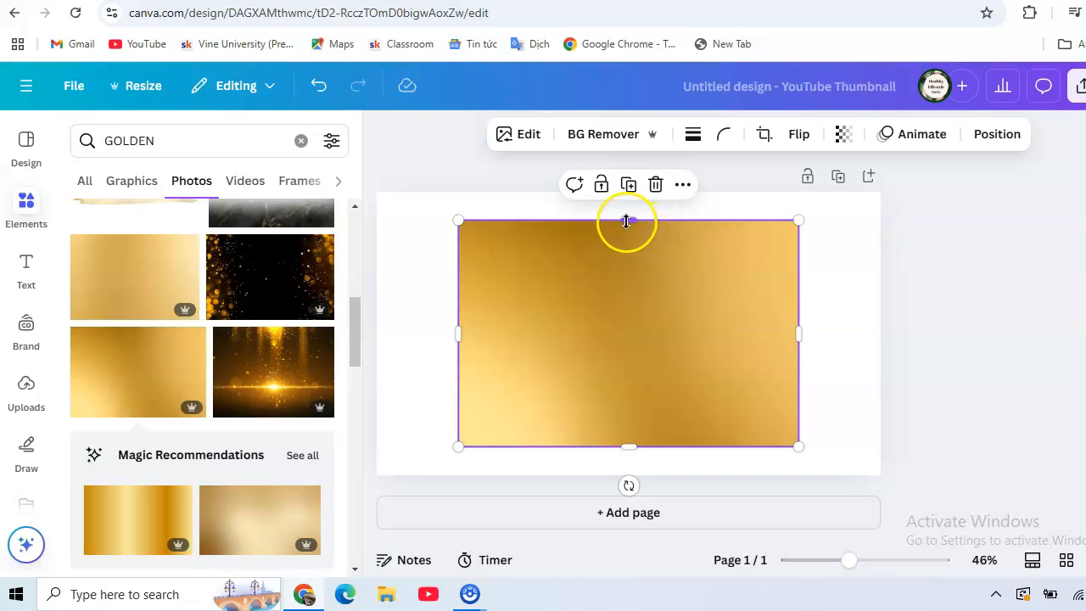
{"action": "left_click_drag", "start_coordinate": [626, 215], "coordinate": [627, 192]}
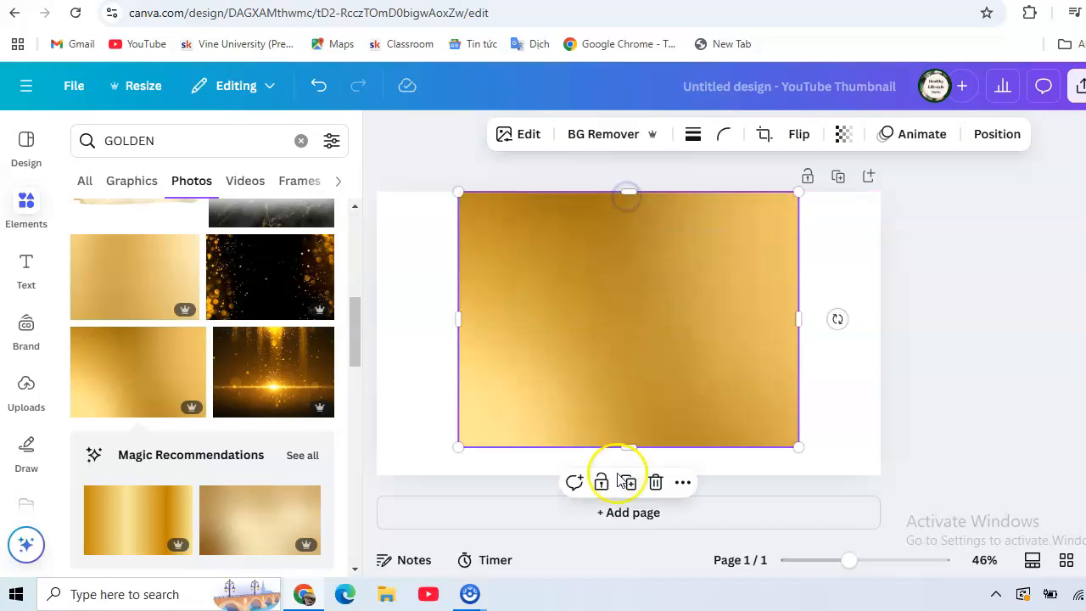
{"action": "left_click_drag", "start_coordinate": [633, 447], "coordinate": [633, 475]}
{"action": "left_click_drag", "start_coordinate": [803, 335], "coordinate": [860, 335]}
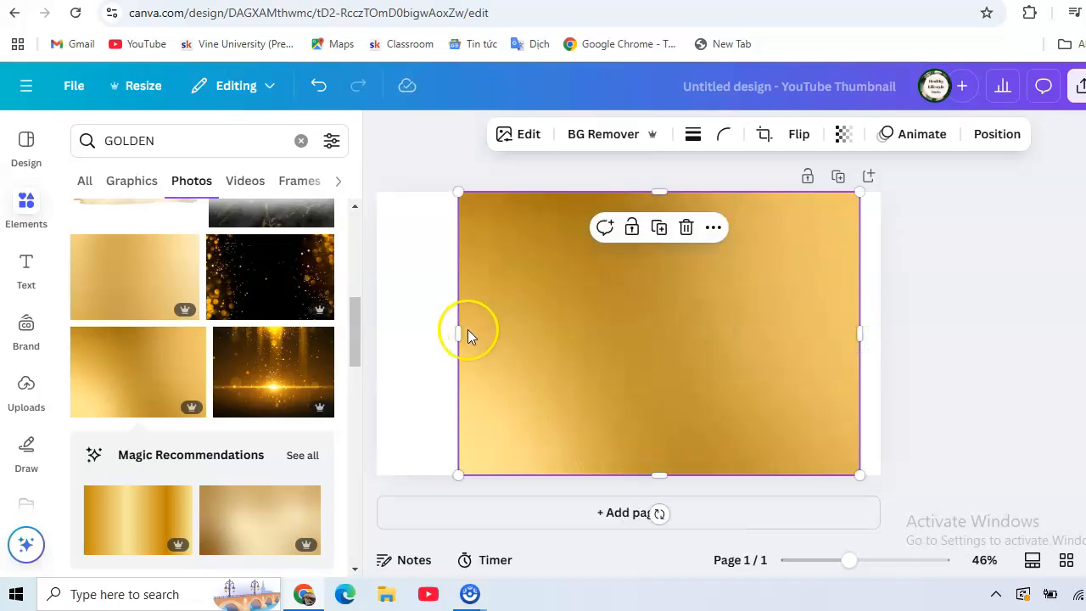
{"action": "left_click_drag", "start_coordinate": [458, 331], "coordinate": [439, 331]}
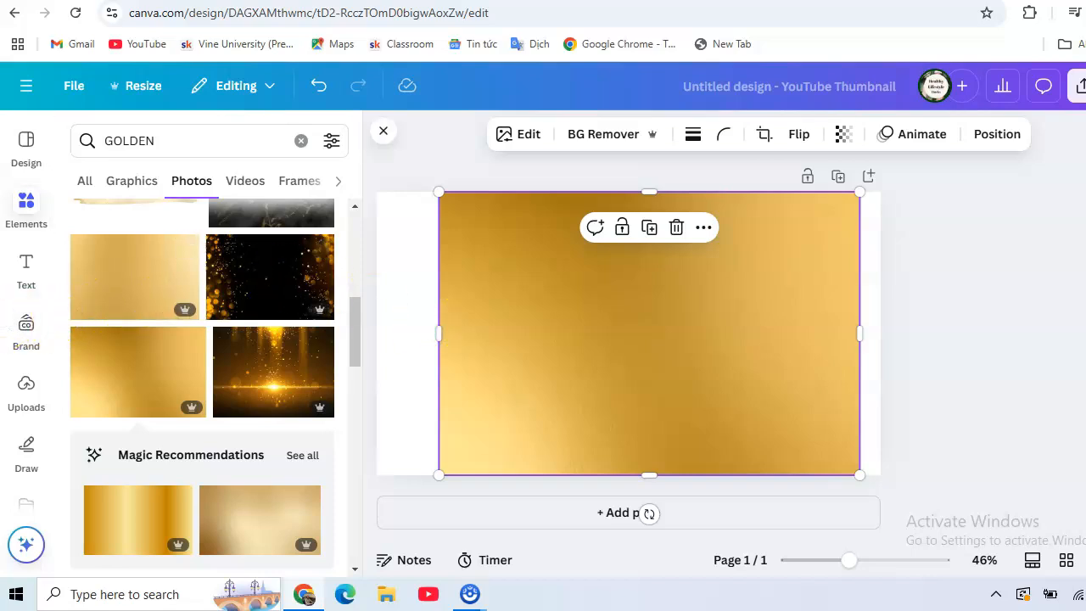
Step: Find the FontFrame app in Canva's app library and open it
{"action": "scroll", "coordinate": [48, 324], "scroll_direction": "down", "scroll_amount": 3}
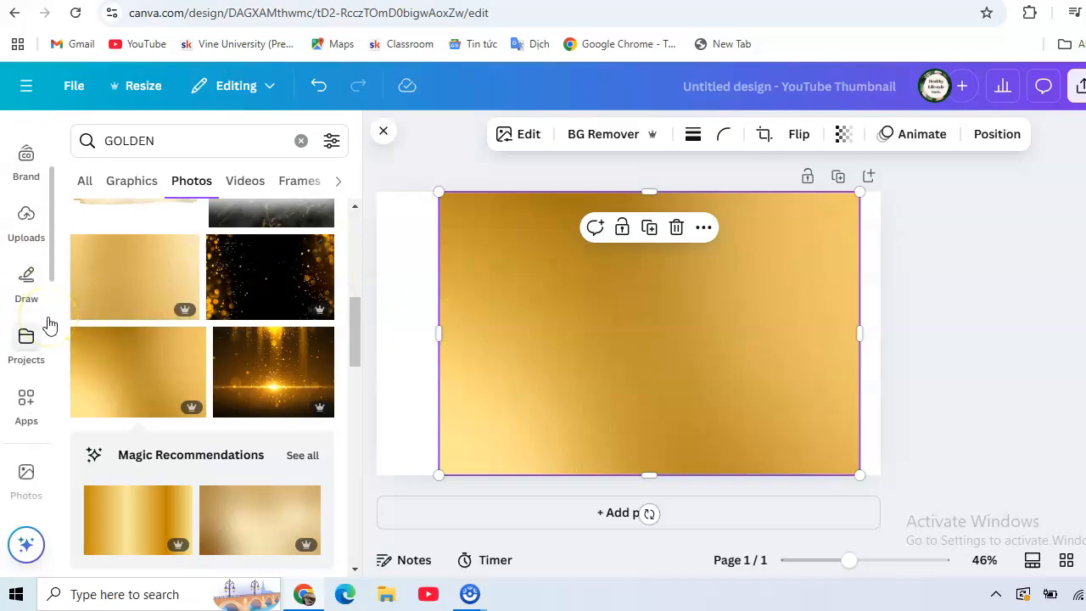
{"action": "scroll", "coordinate": [47, 323], "scroll_direction": "down", "scroll_amount": 1}
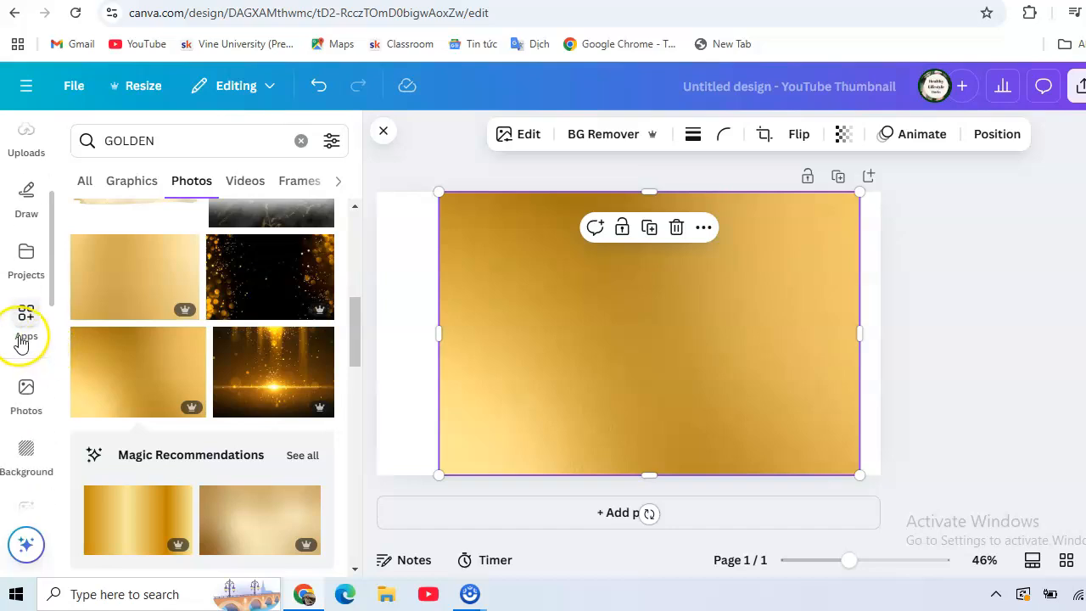
{"action": "left_click", "coordinate": [26, 320]}
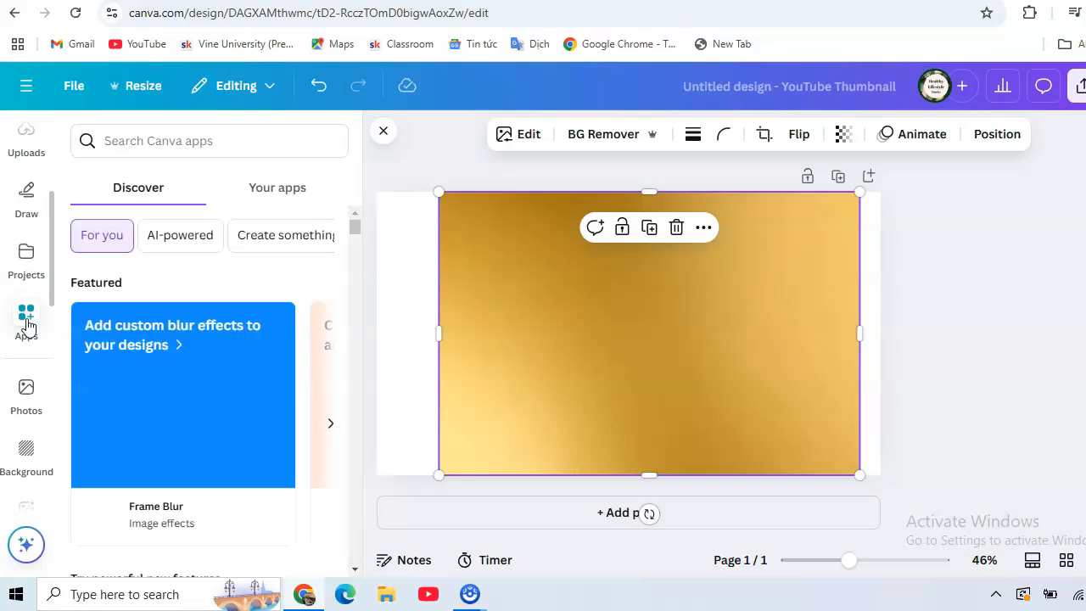
{"action": "left_click", "coordinate": [186, 139]}
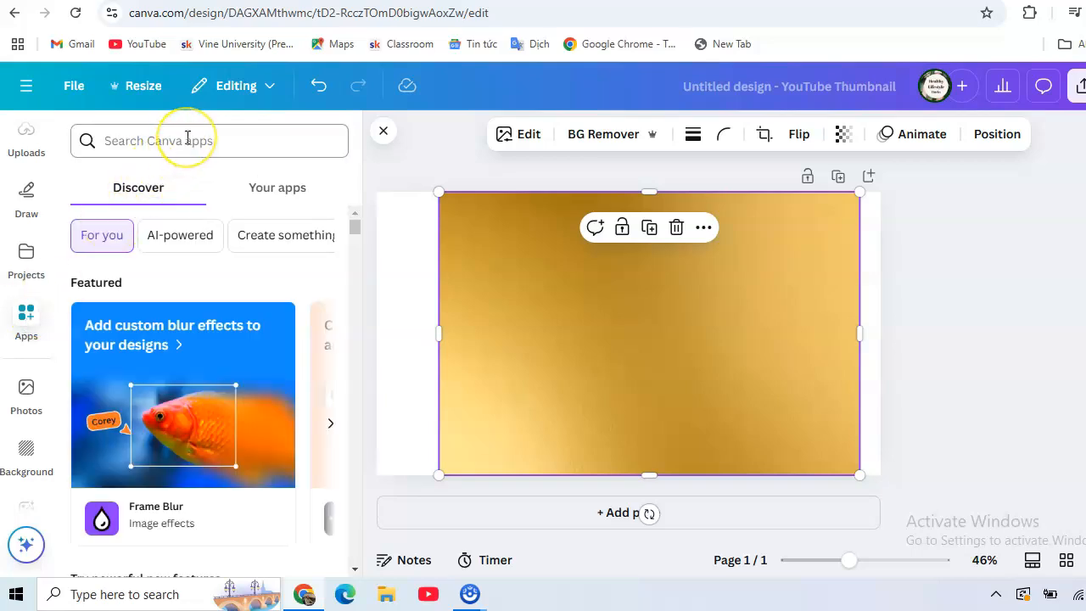
{"action": "left_click", "coordinate": [187, 139]}
{"action": "type", "text": "FONT"}
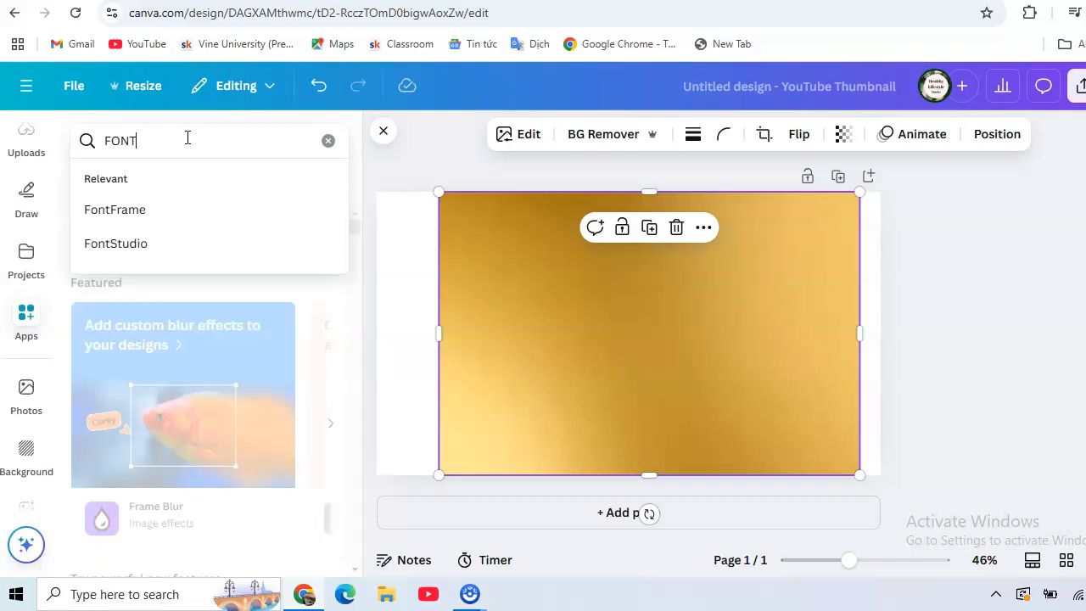
{"action": "left_click", "coordinate": [146, 212]}
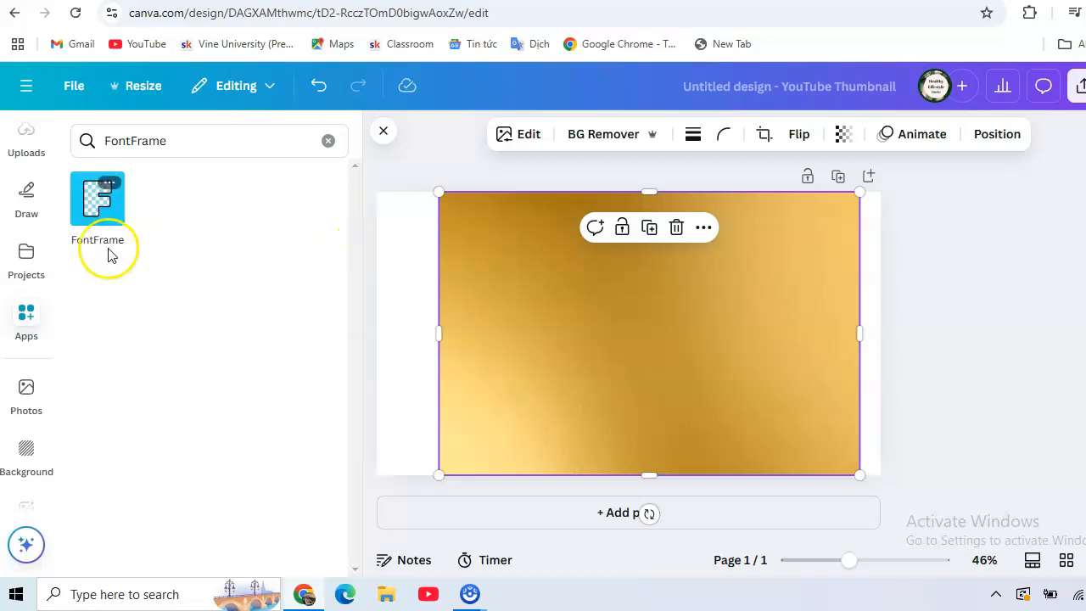
{"action": "left_click", "coordinate": [98, 204]}
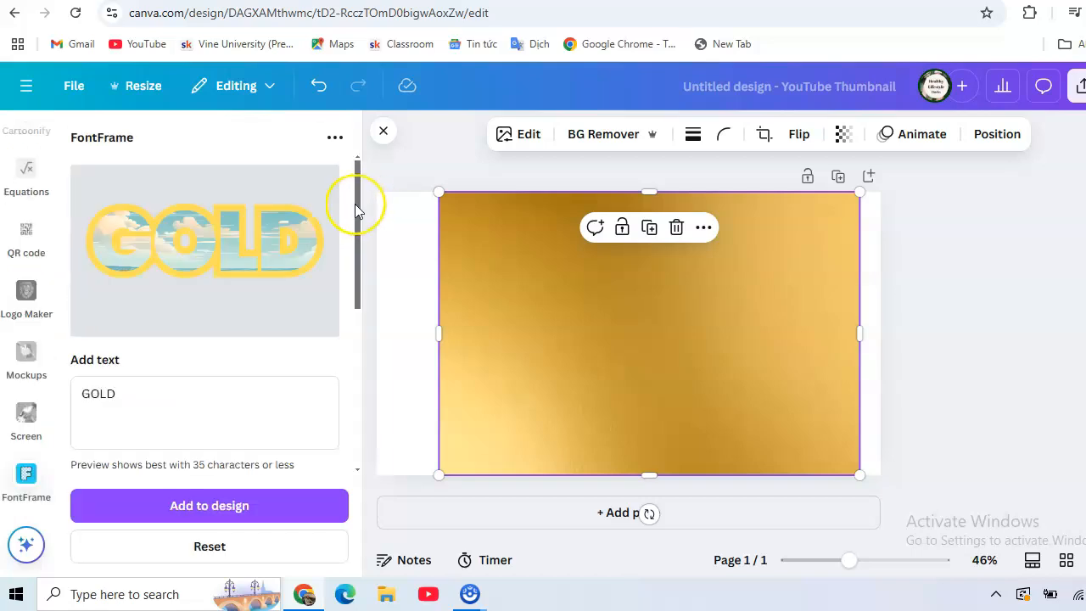
Step: Choose Poppins as the font for the GOLD text in FontFrame
{"action": "mouse_move", "coordinate": [356, 203]}
{"action": "left_mouse_down"}
{"action": "mouse_move", "coordinate": [359, 317]}
{"action": "mouse_move", "coordinate": [356, 203]}
{"action": "left_mouse_up"}
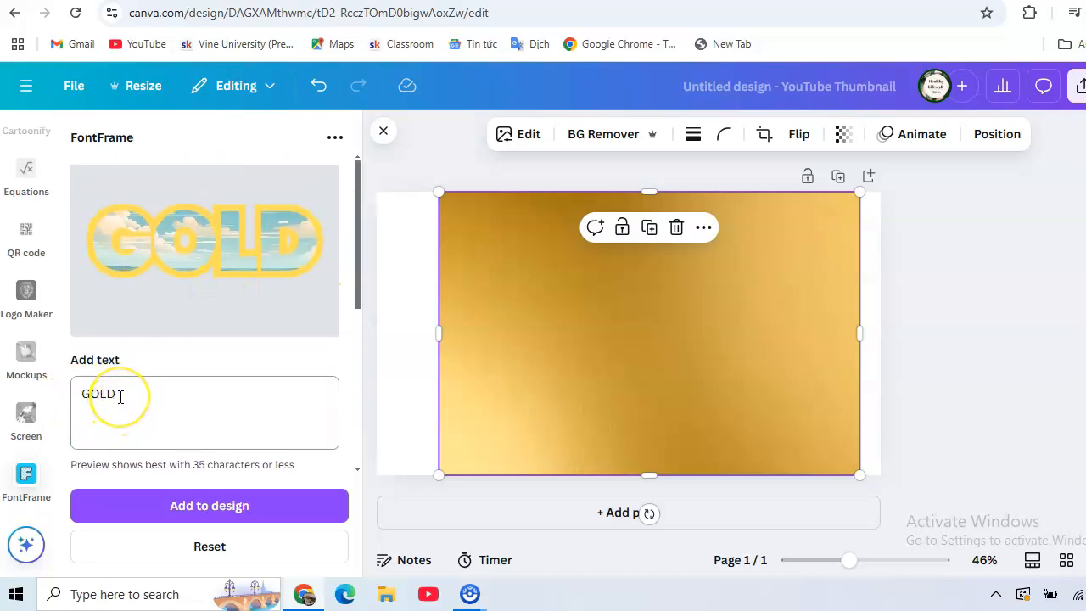
{"action": "scroll", "coordinate": [144, 395], "scroll_direction": "down", "scroll_amount": 2}
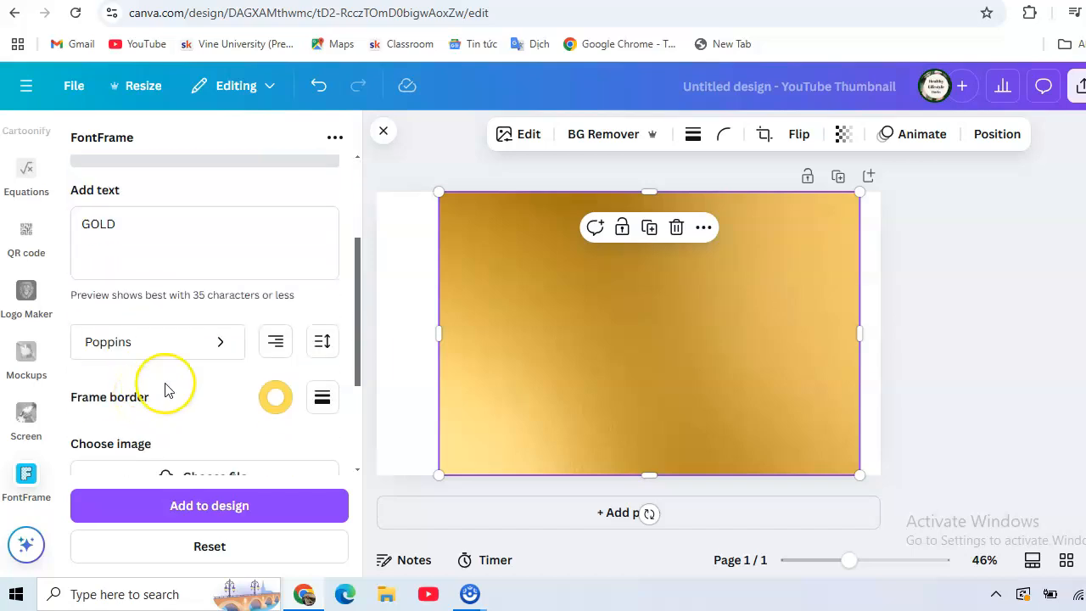
{"action": "scroll", "coordinate": [187, 374], "scroll_direction": "down", "scroll_amount": 1}
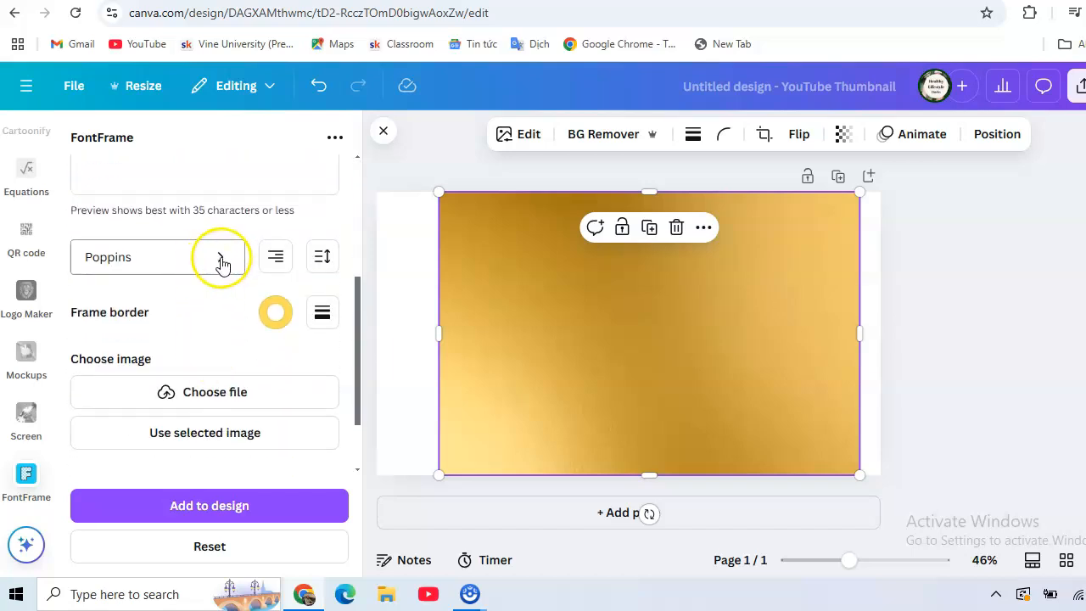
{"action": "left_click", "coordinate": [220, 263]}
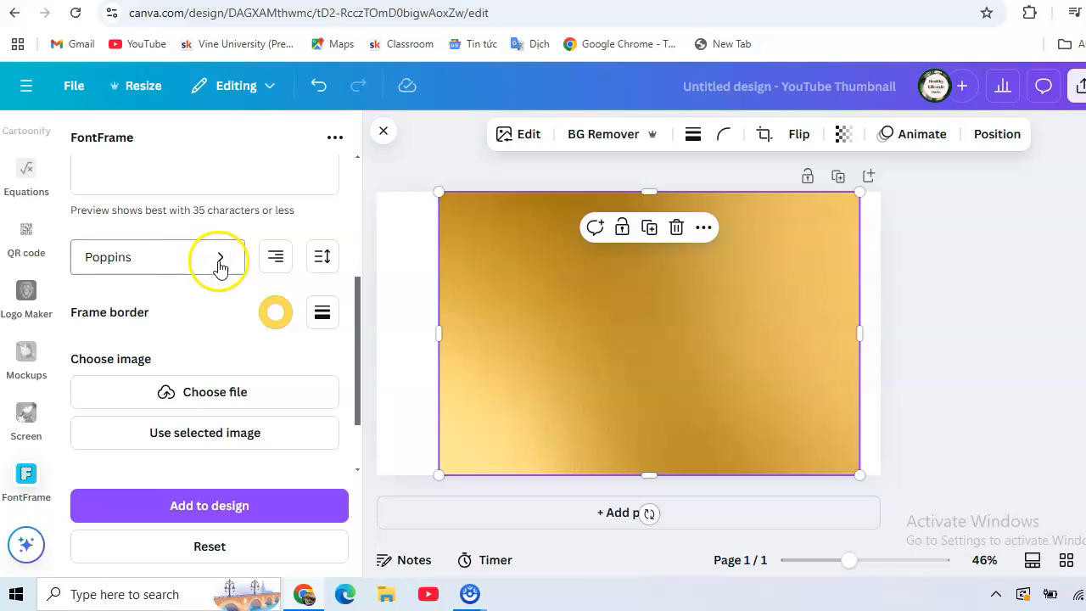
{"action": "left_click", "coordinate": [220, 263]}
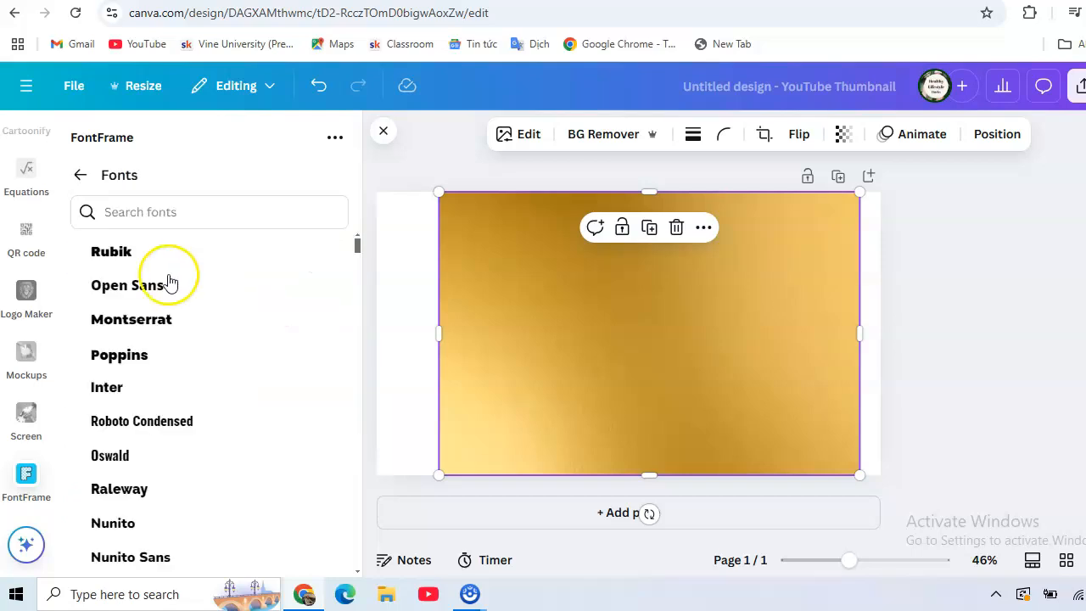
{"action": "left_click", "coordinate": [371, 221]}
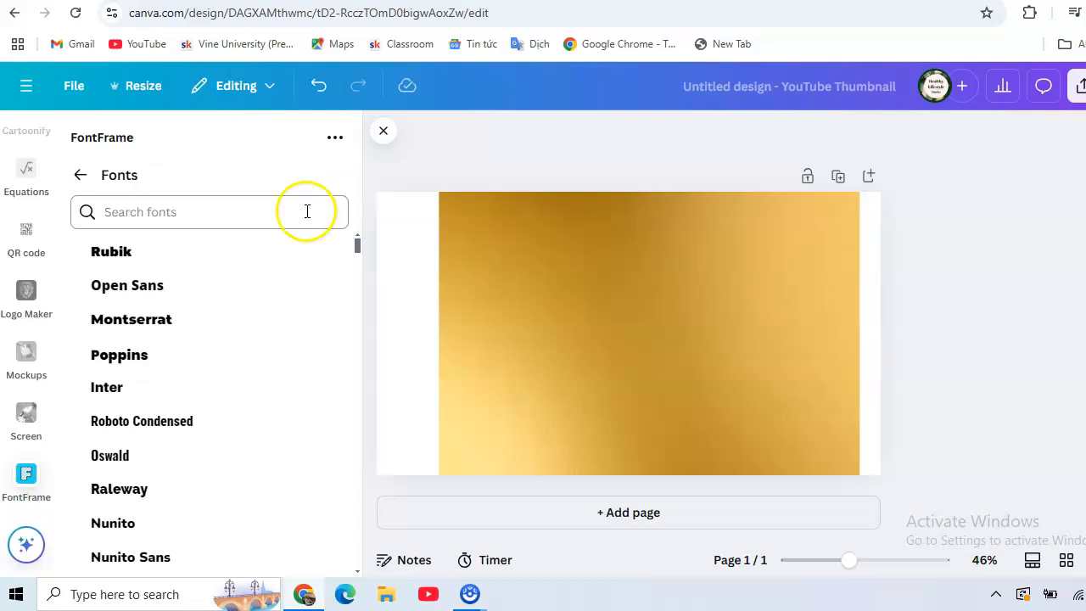
{"action": "left_click", "coordinate": [116, 356]}
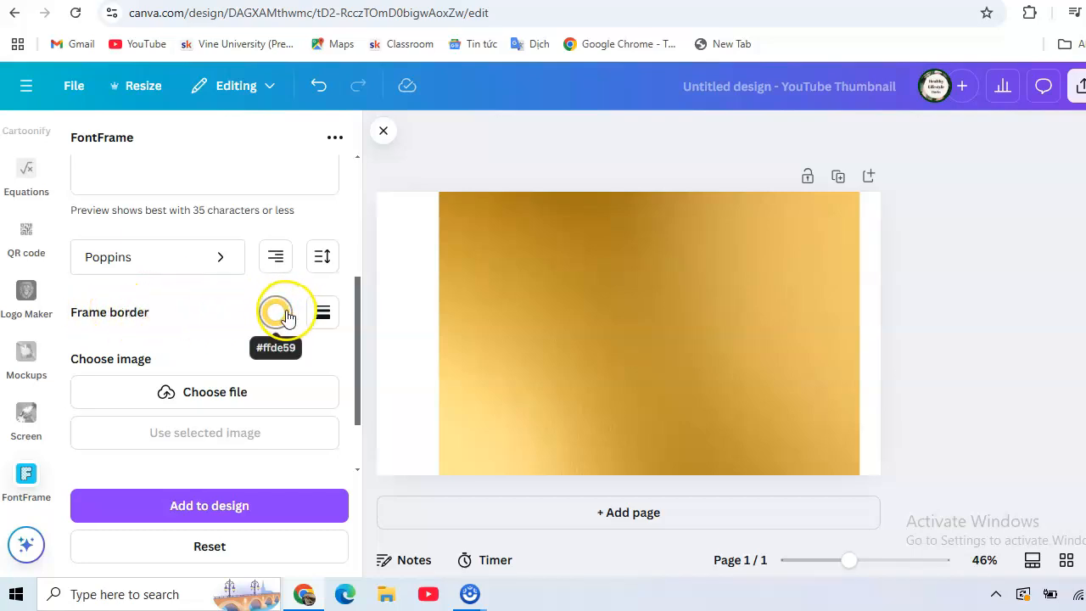
{"action": "scroll", "coordinate": [255, 373], "scroll_direction": "up", "scroll_amount": 5}
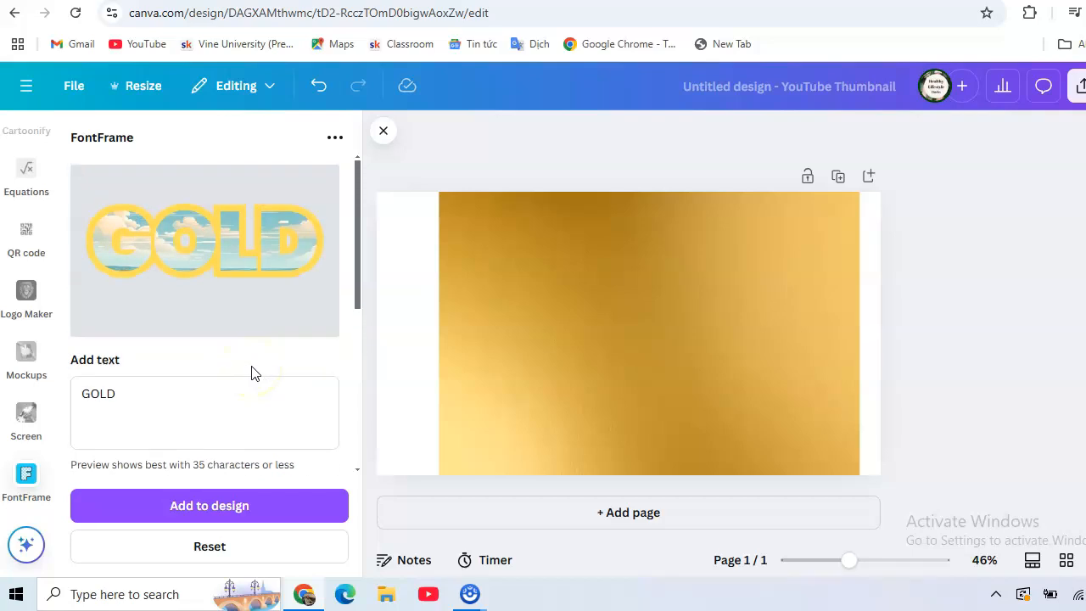
{"action": "scroll", "coordinate": [255, 373], "scroll_direction": "down", "scroll_amount": 5}
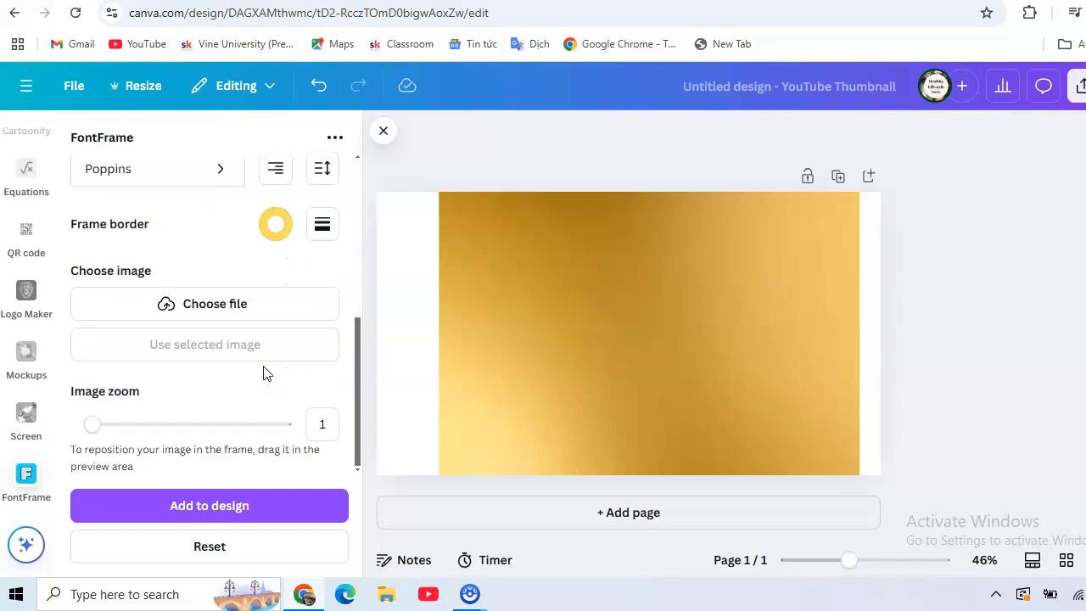
{"action": "left_click", "coordinate": [512, 341]}
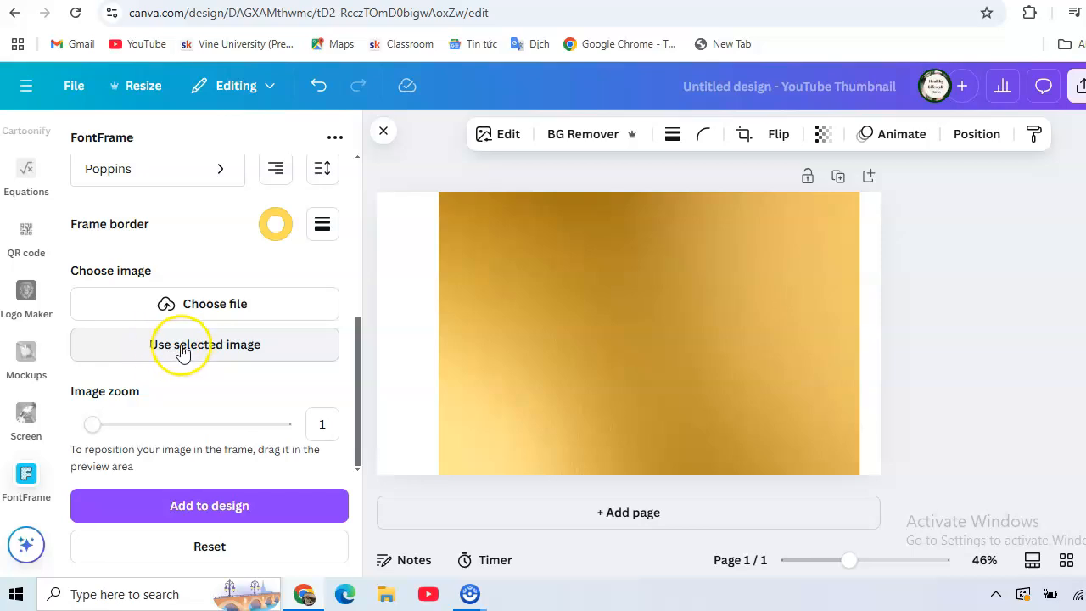
{"action": "left_click", "coordinate": [190, 350]}
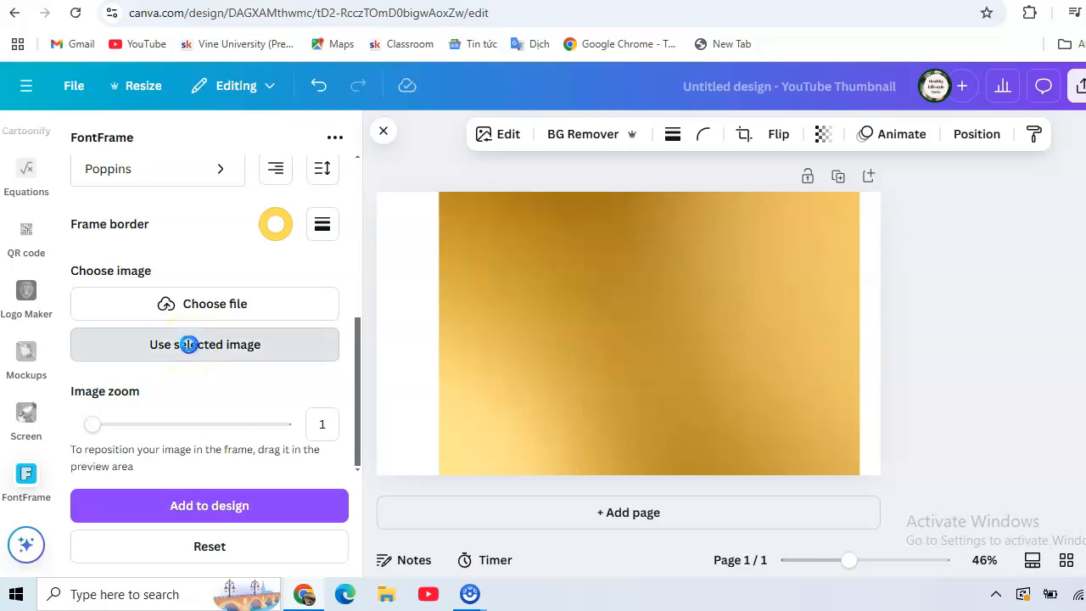
{"action": "left_click", "coordinate": [190, 350]}
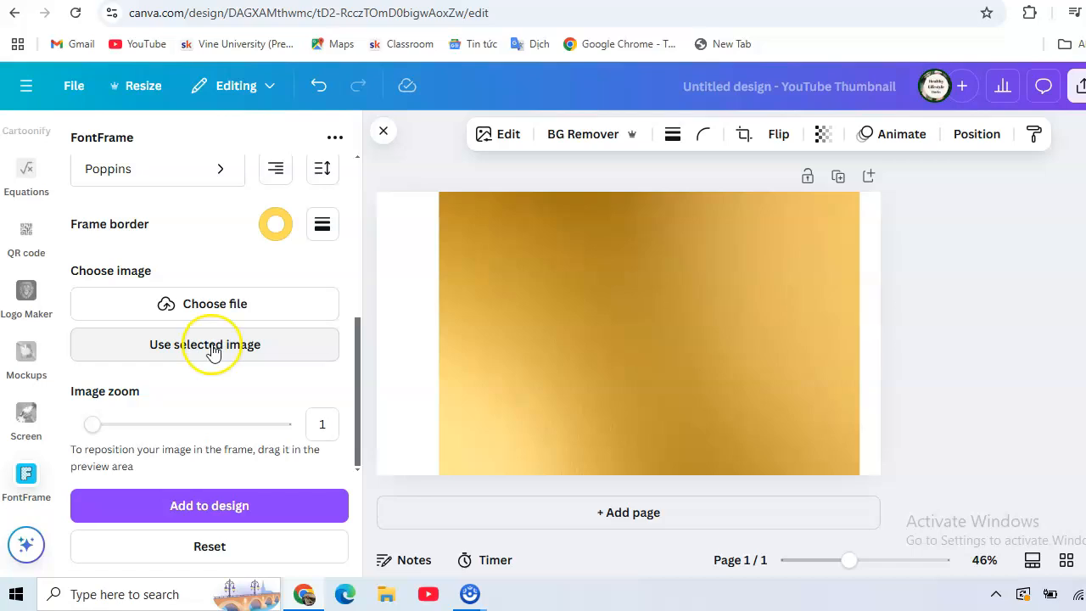
{"action": "left_click", "coordinate": [597, 308]}
{"action": "double_click", "coordinate": [598, 308]}
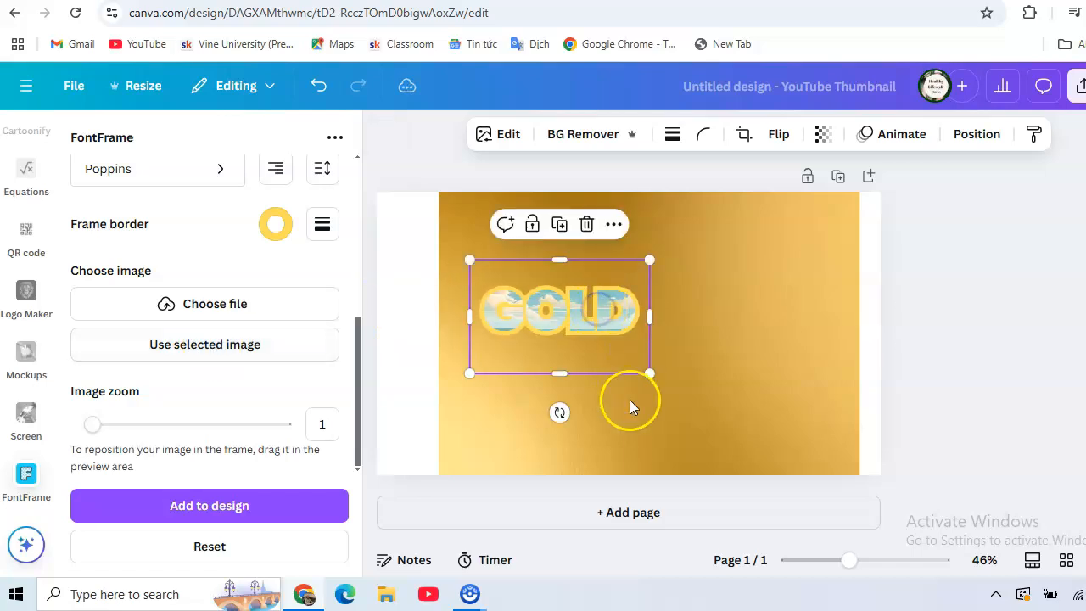
{"action": "left_click", "coordinate": [630, 400]}
{"action": "left_click", "coordinate": [582, 226]}
Step: Fill the GOLD text frame with the gold gradient photo from the page and add it to the design
{"action": "left_click", "coordinate": [632, 287]}
{"action": "left_click", "coordinate": [203, 348]}
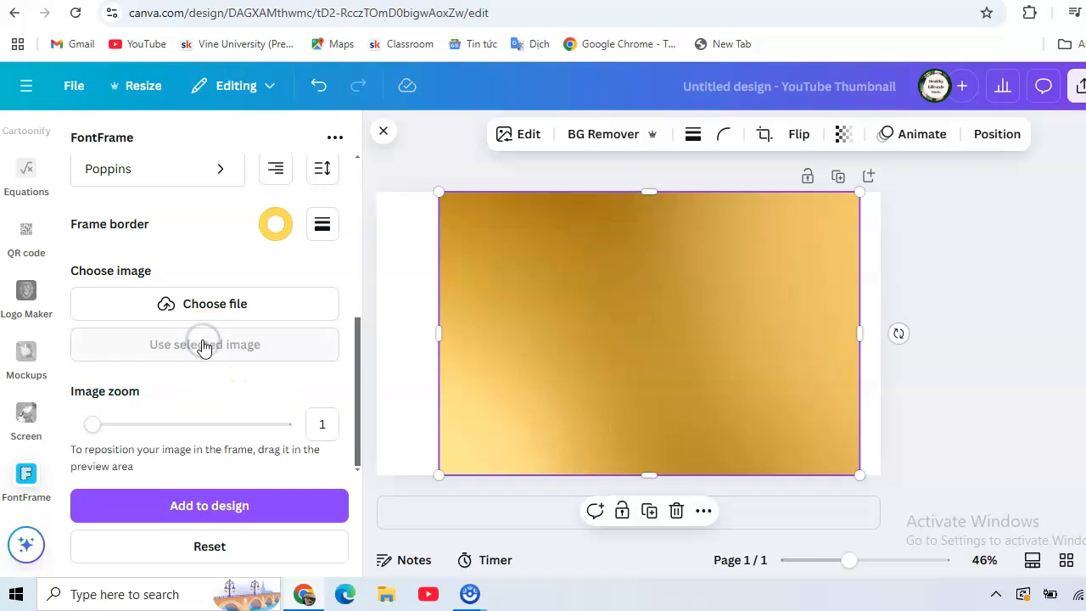
{"action": "left_click", "coordinate": [225, 506]}
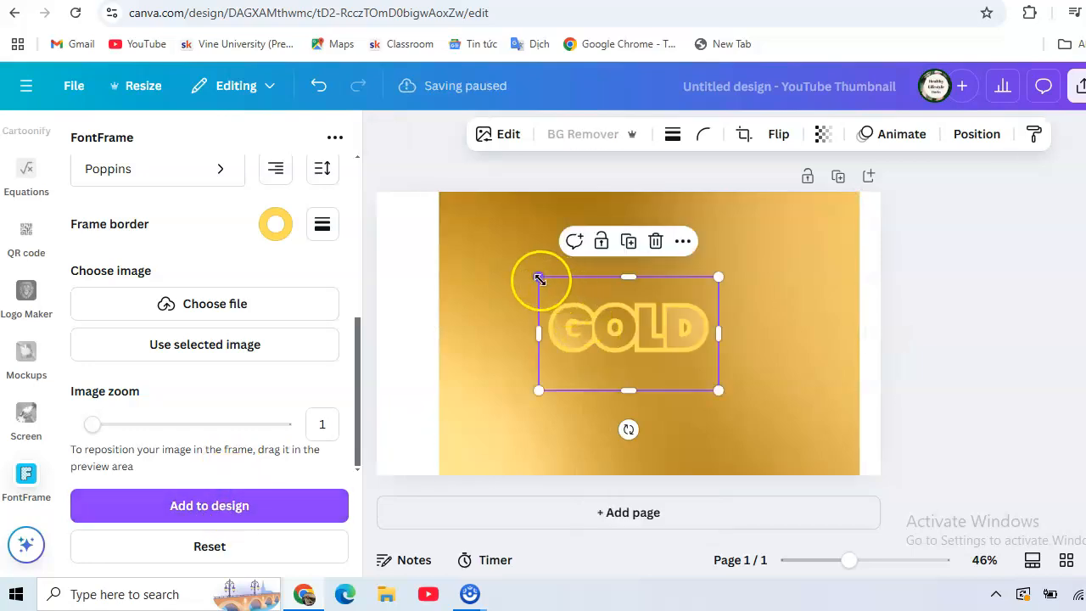
Step: Enlarge the gold-filled GOLD text until it spans most of the background photo's width
{"action": "left_click_drag", "start_coordinate": [539, 279], "coordinate": [471, 233]}
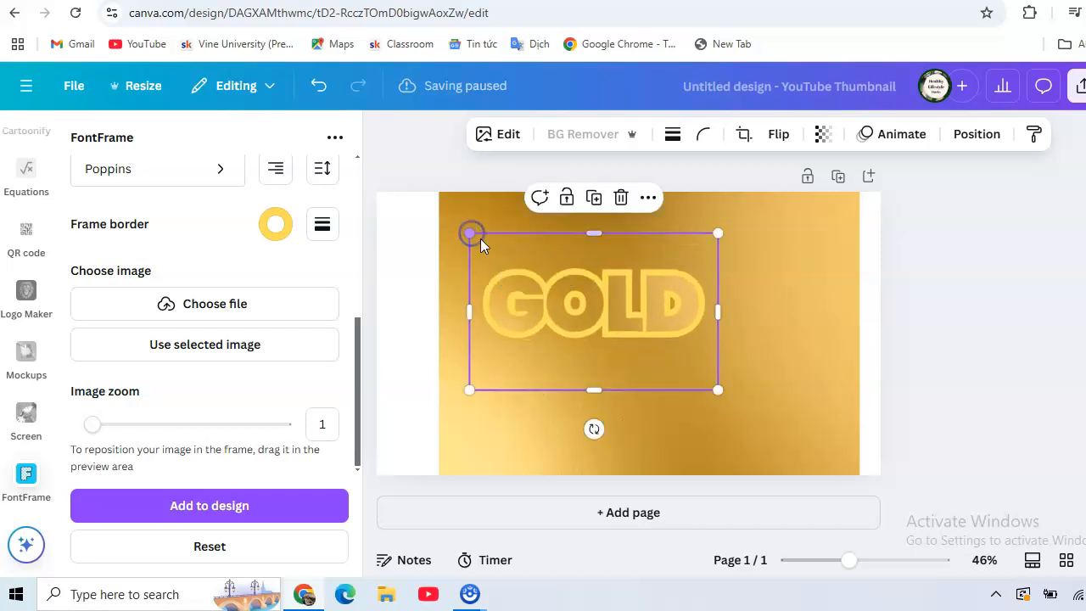
{"action": "left_click_drag", "start_coordinate": [718, 390], "coordinate": [830, 433]}
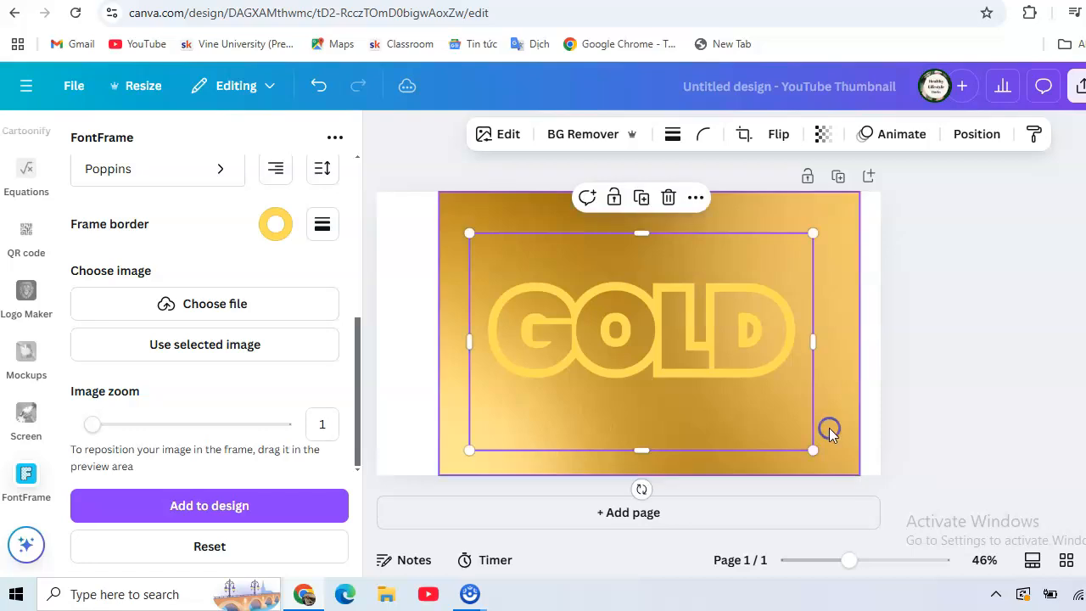
Step: Remove the gold gradient photo from behind the GOLD text and set the page background to solid black (#000000)
{"action": "left_click", "coordinate": [490, 205]}
{"action": "left_click_drag", "start_coordinate": [490, 204], "coordinate": [969, 465]}
{"action": "left_click", "coordinate": [712, 231]}
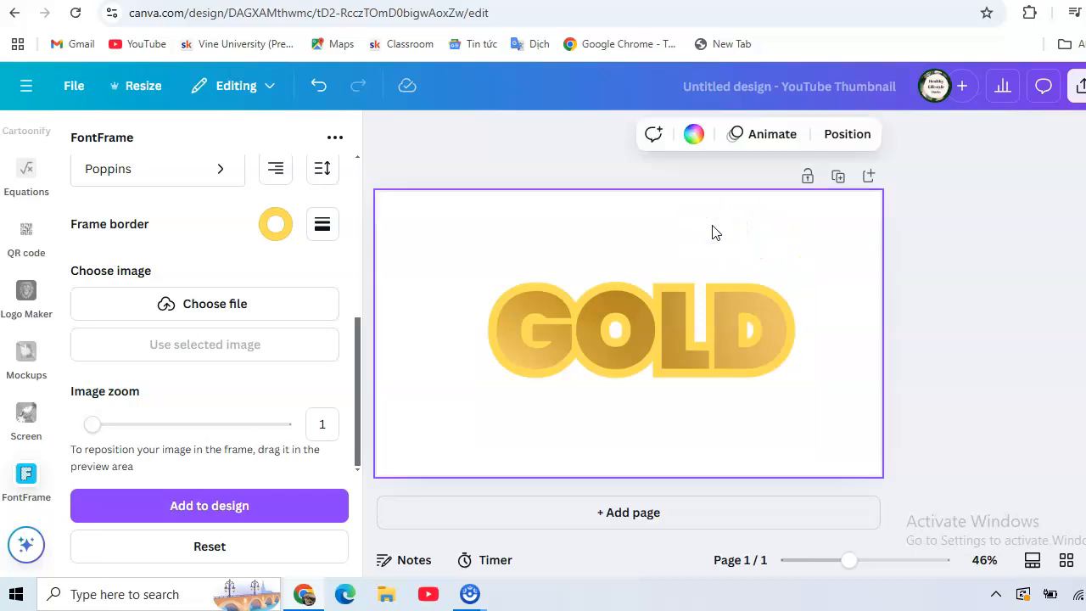
{"action": "left_click", "coordinate": [695, 136]}
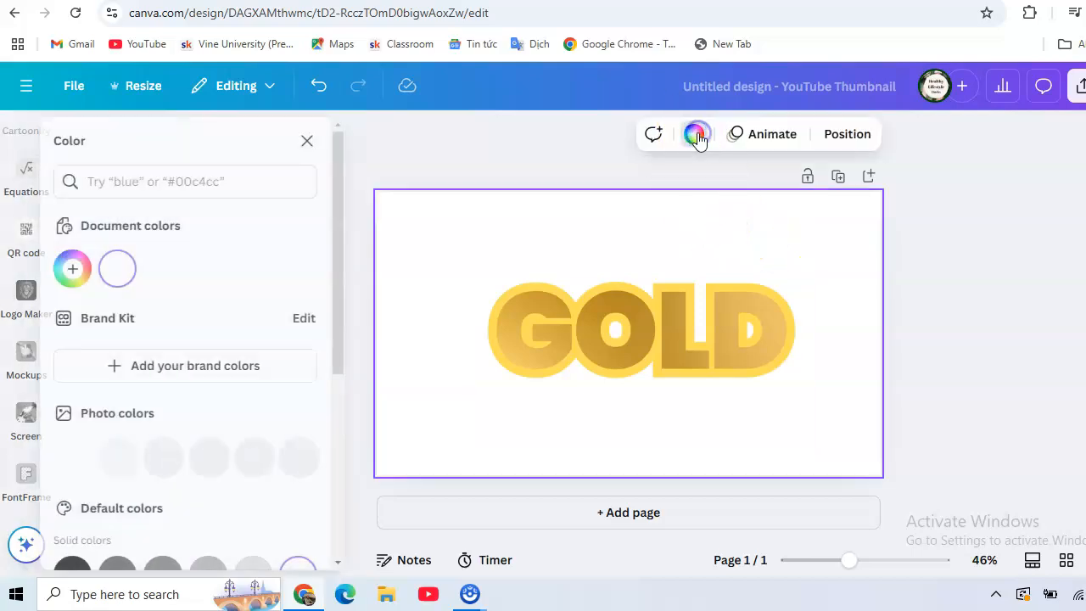
{"action": "scroll", "coordinate": [193, 295], "scroll_direction": "down", "scroll_amount": 3}
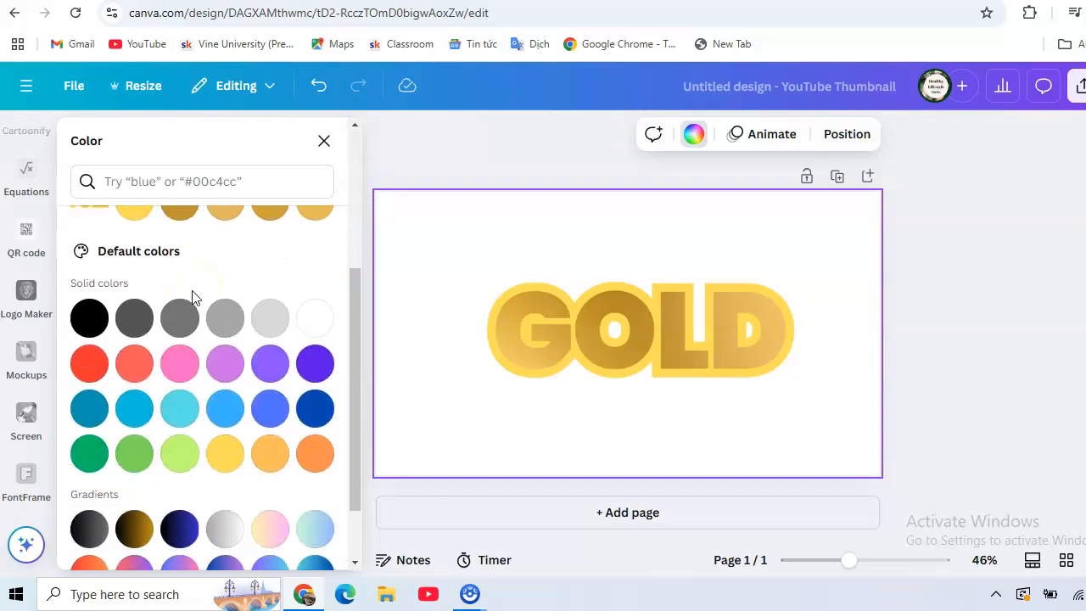
{"action": "left_click", "coordinate": [89, 318]}
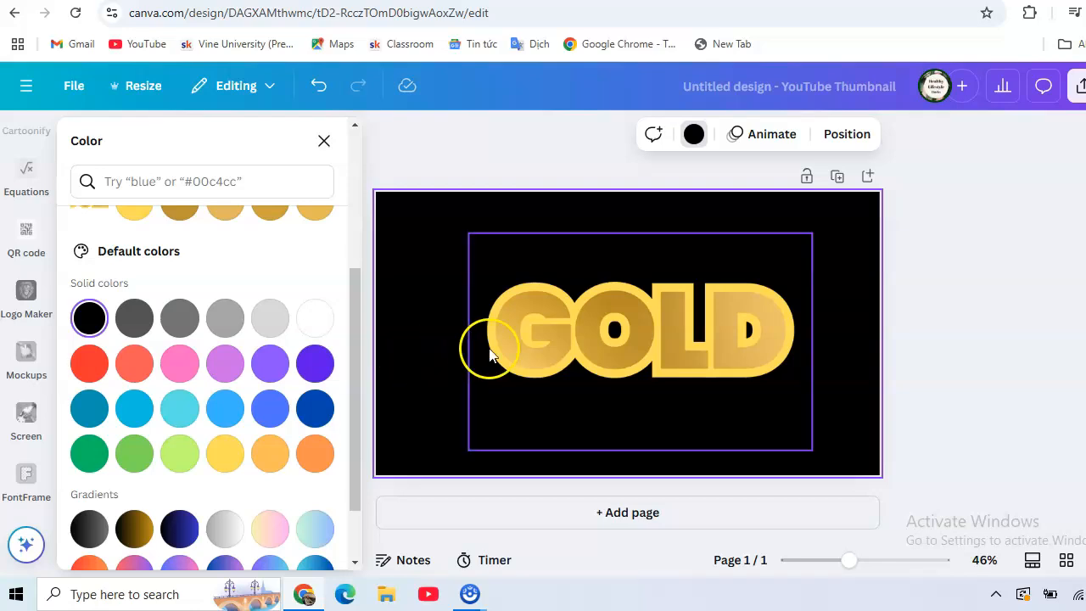
Step: Move the GOLD text slightly up and to the left on the page and enlarge it a little
{"action": "left_click_drag", "start_coordinate": [522, 342], "coordinate": [515, 337]}
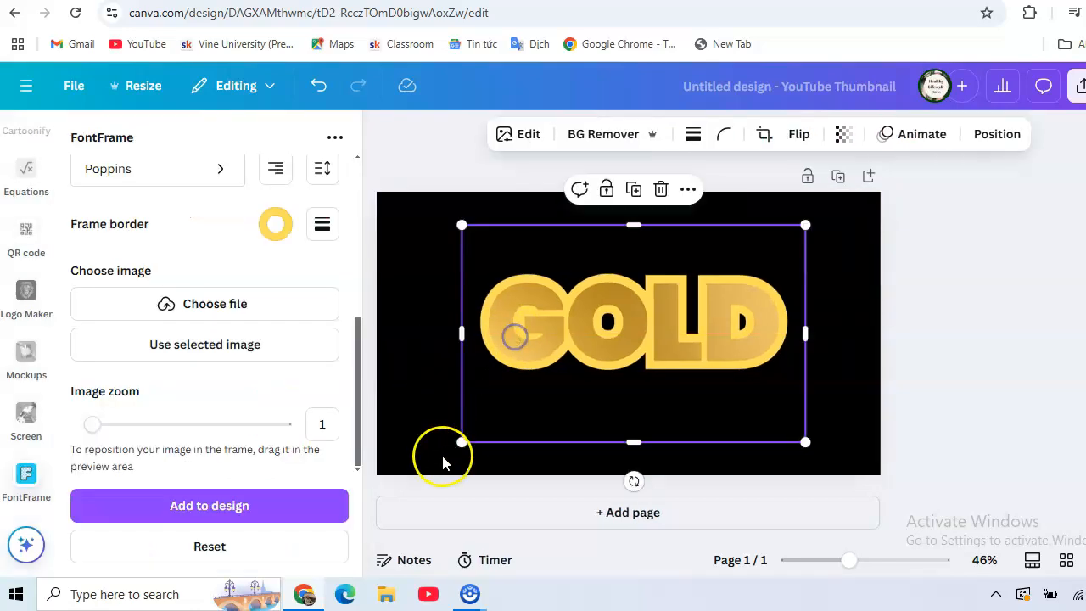
{"action": "left_click_drag", "start_coordinate": [451, 443], "coordinate": [444, 447]}
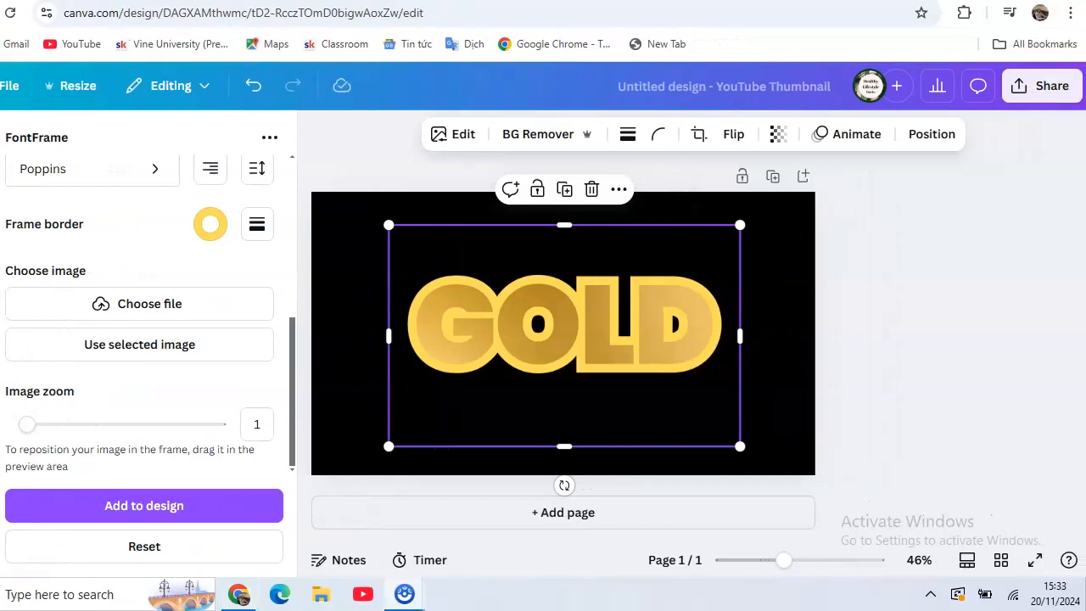
Step: Download the design as a PNG at size 1 (1,280 × 720 px)
{"action": "left_click", "coordinate": [1040, 87]}
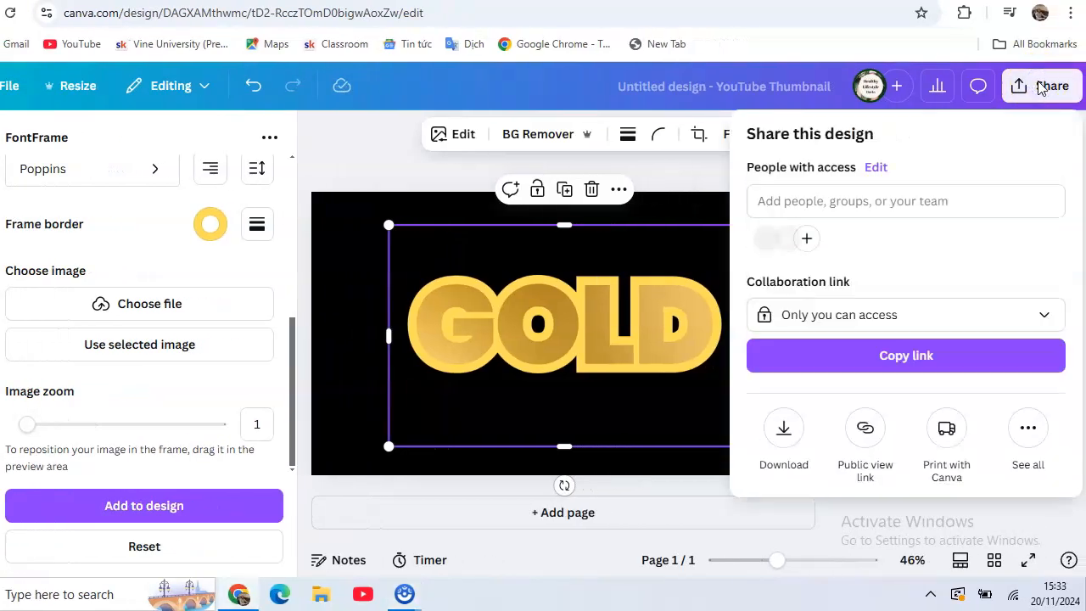
{"action": "left_click", "coordinate": [783, 435]}
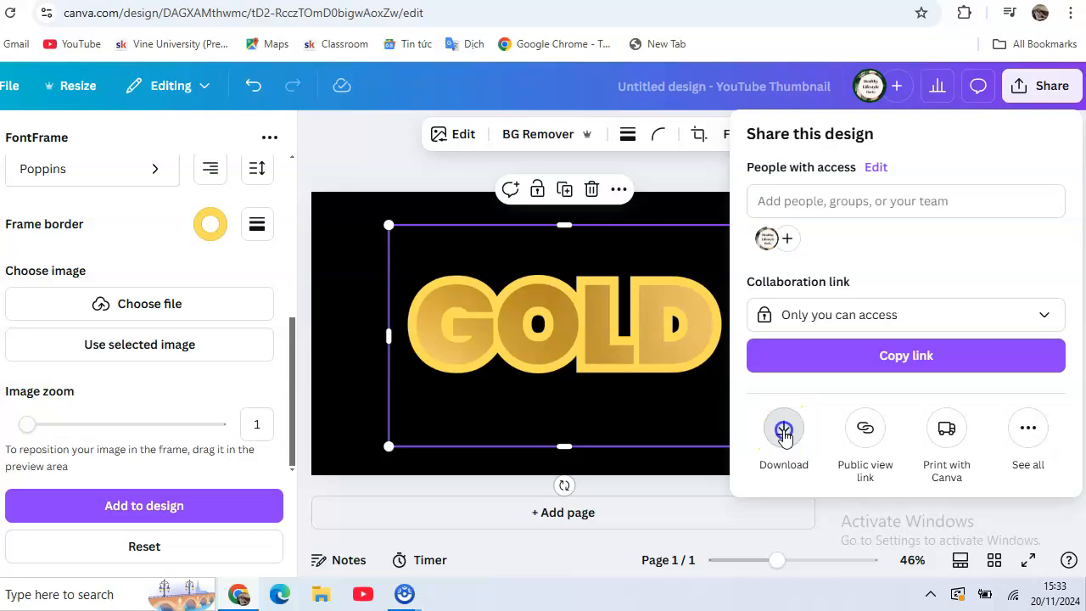
{"action": "left_click", "coordinate": [842, 463]}
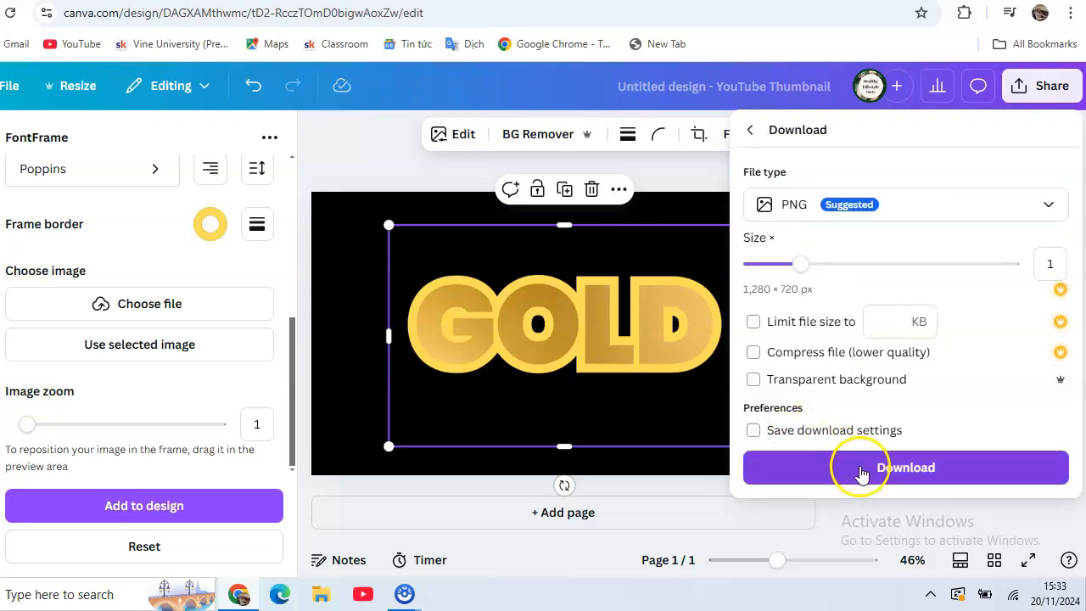